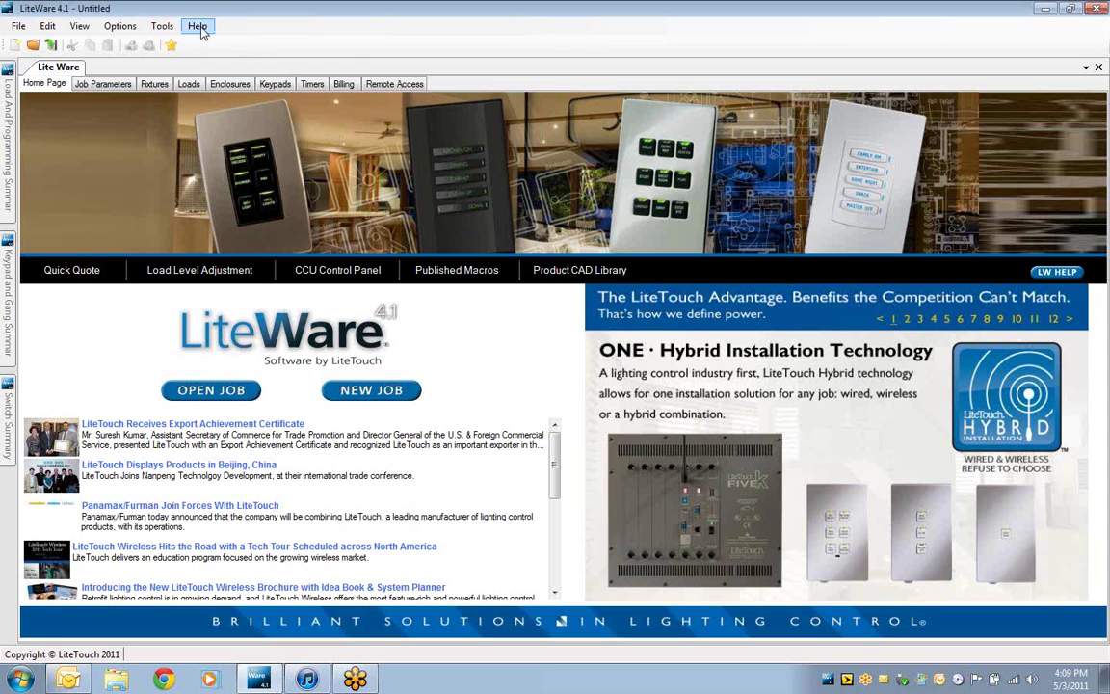
Step: Check the LiteWare version and build information
click(198, 27)
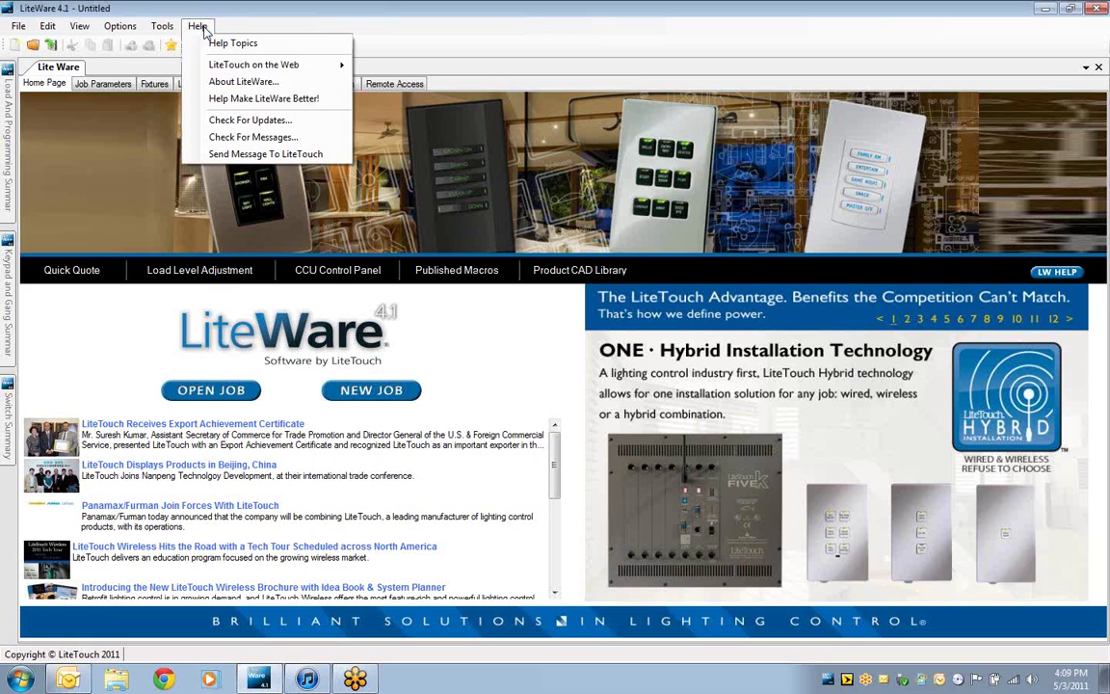
click(241, 82)
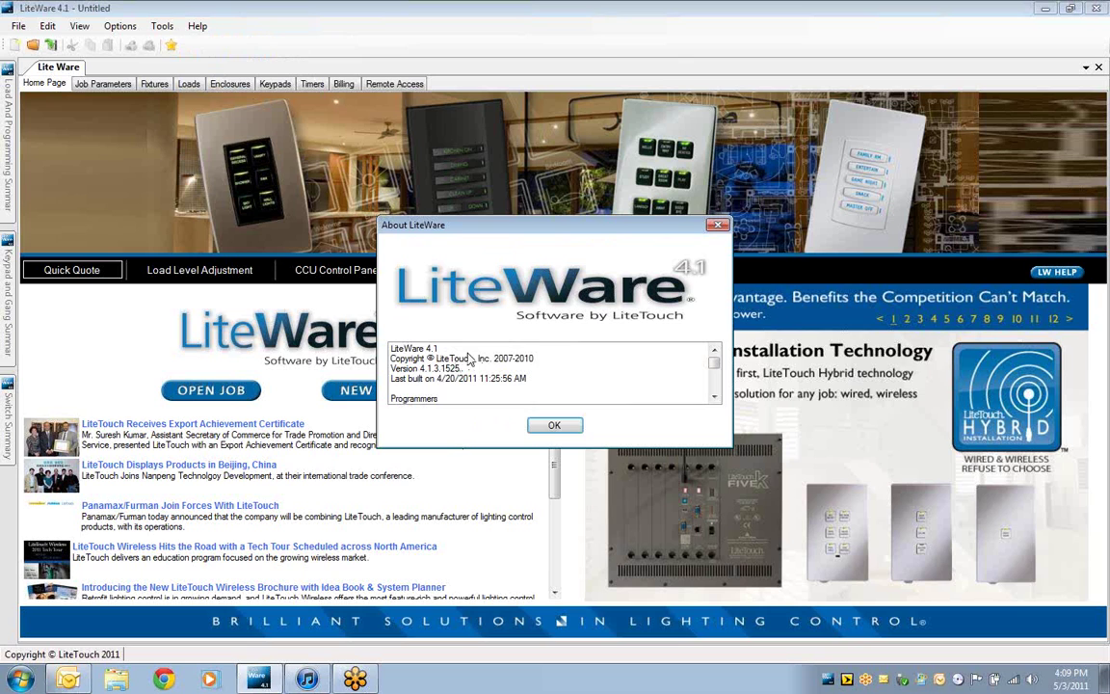
click(555, 427)
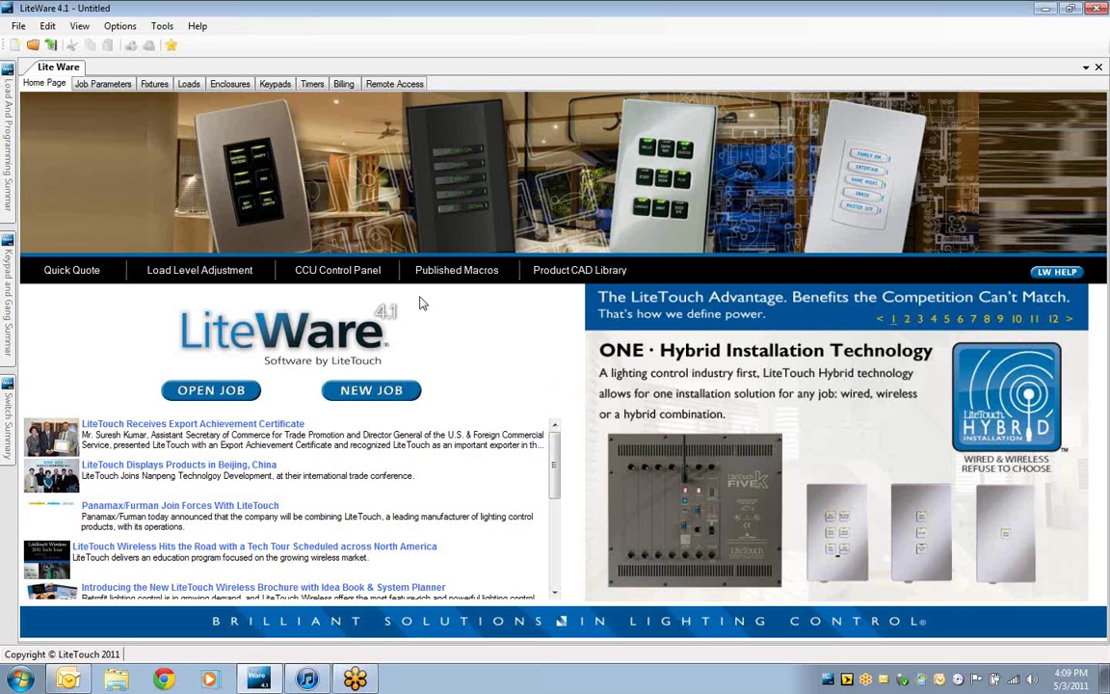
Step: Start a new keypad configuration with the style Wired/Wireless; Designer Hybrid Wall Box Dimmer, Metropolitan
click(277, 85)
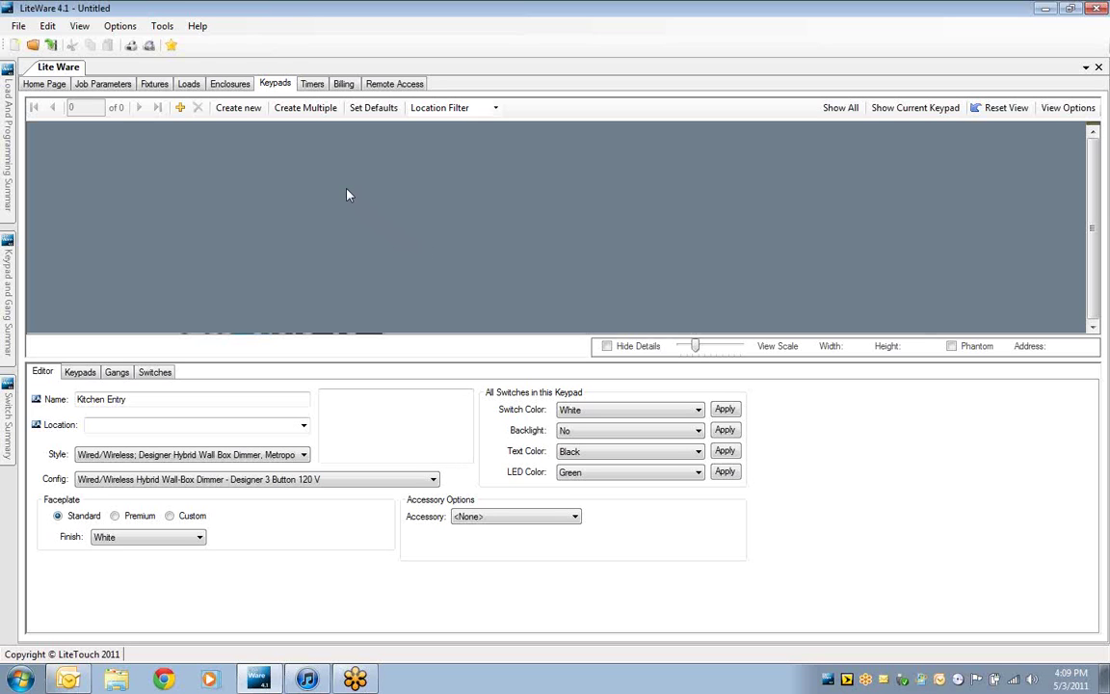
click(241, 108)
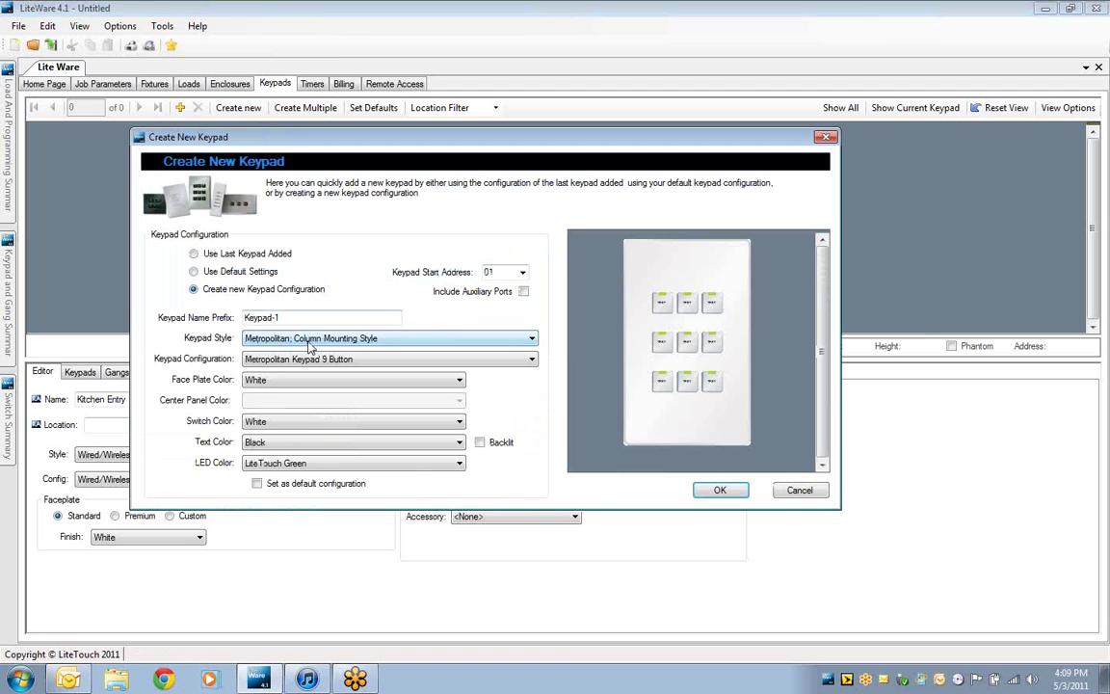
click(380, 340)
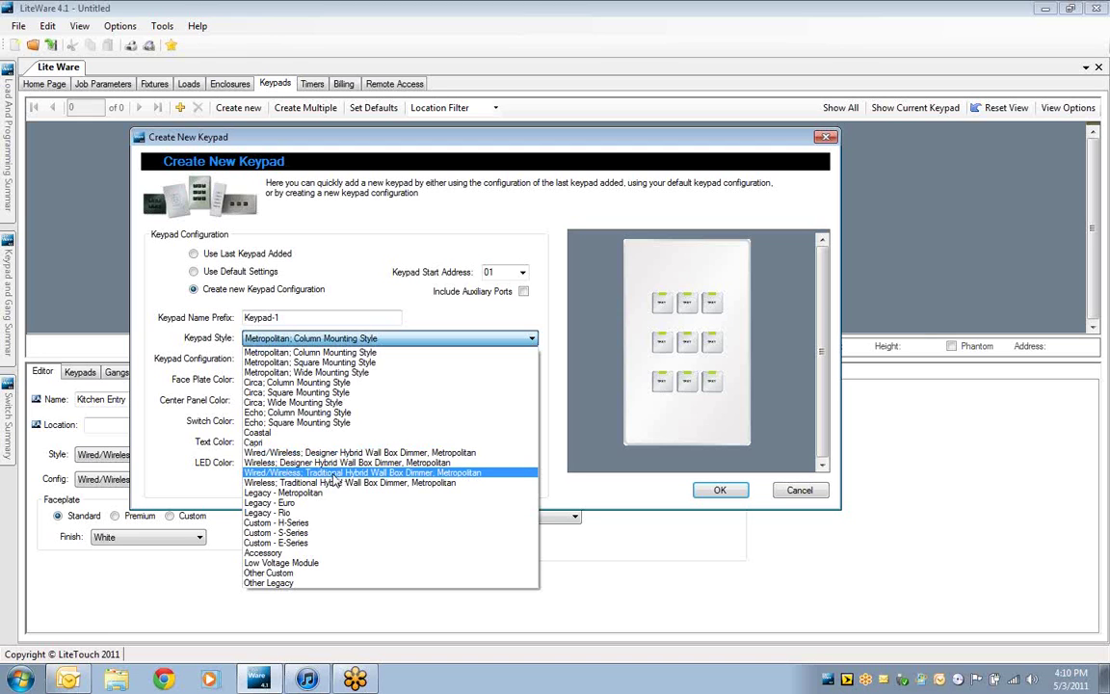
click(326, 474)
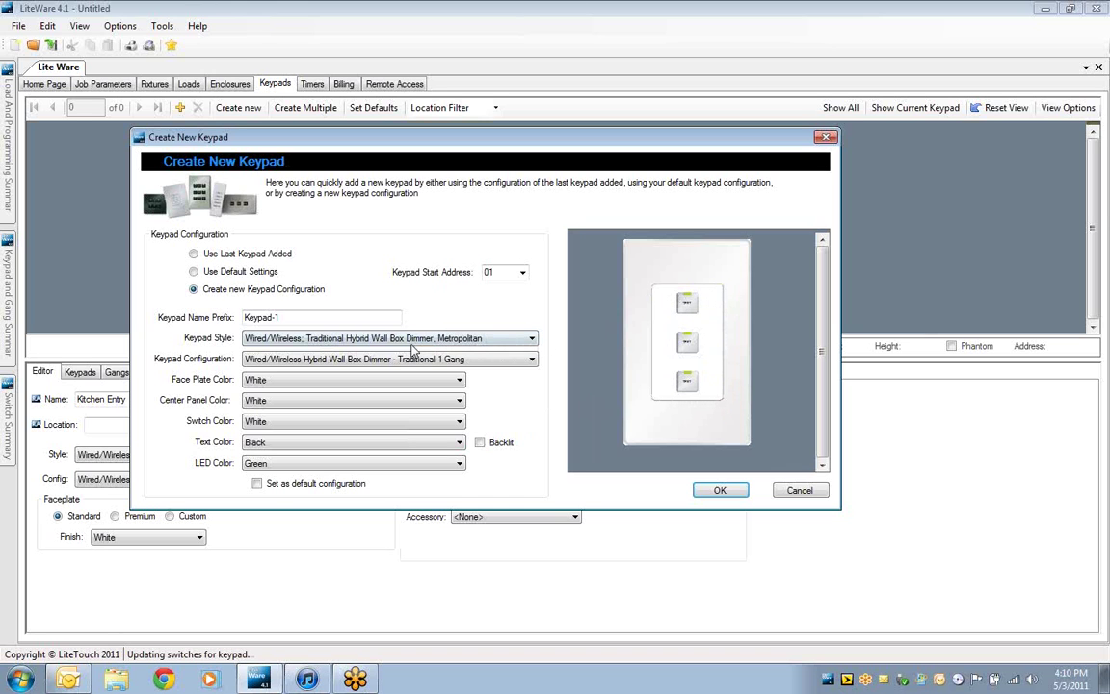
click(364, 338)
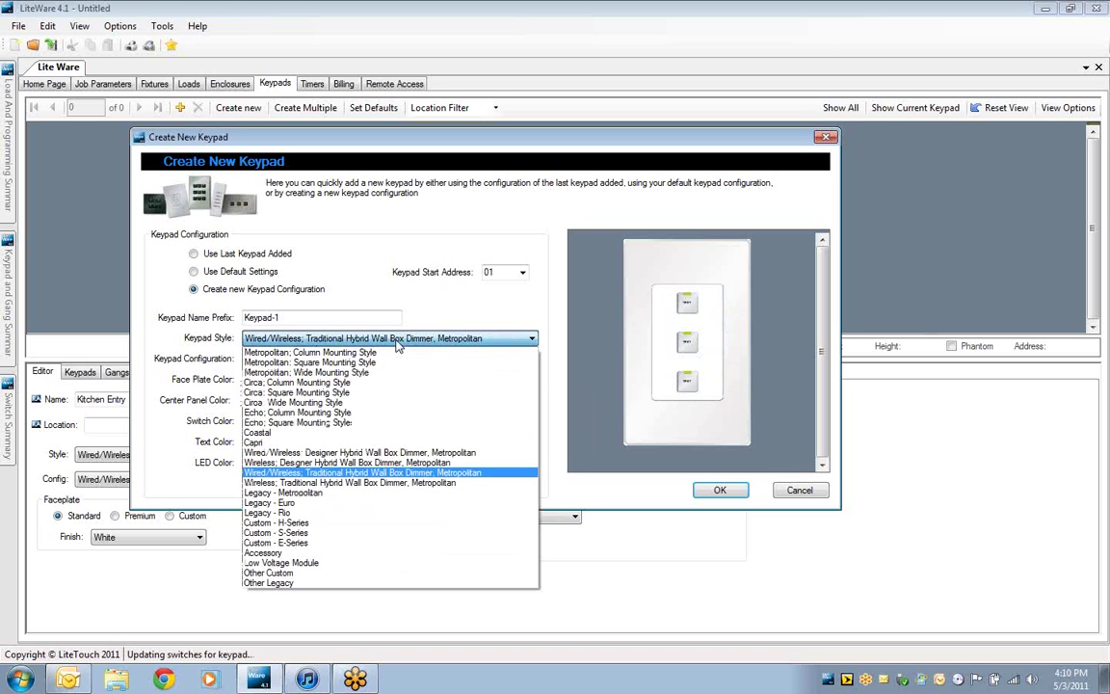
click(361, 453)
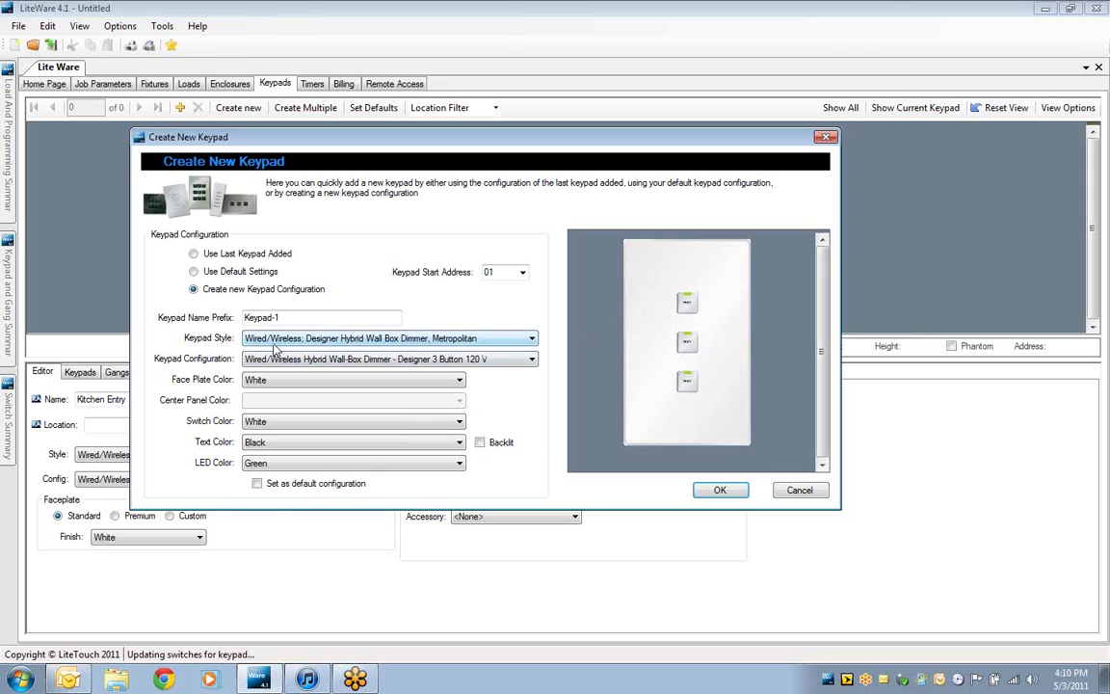
Step: Choose the Designer 2-Gang, 1-3 Button 120 V configuration for the new keypad and create it
click(530, 363)
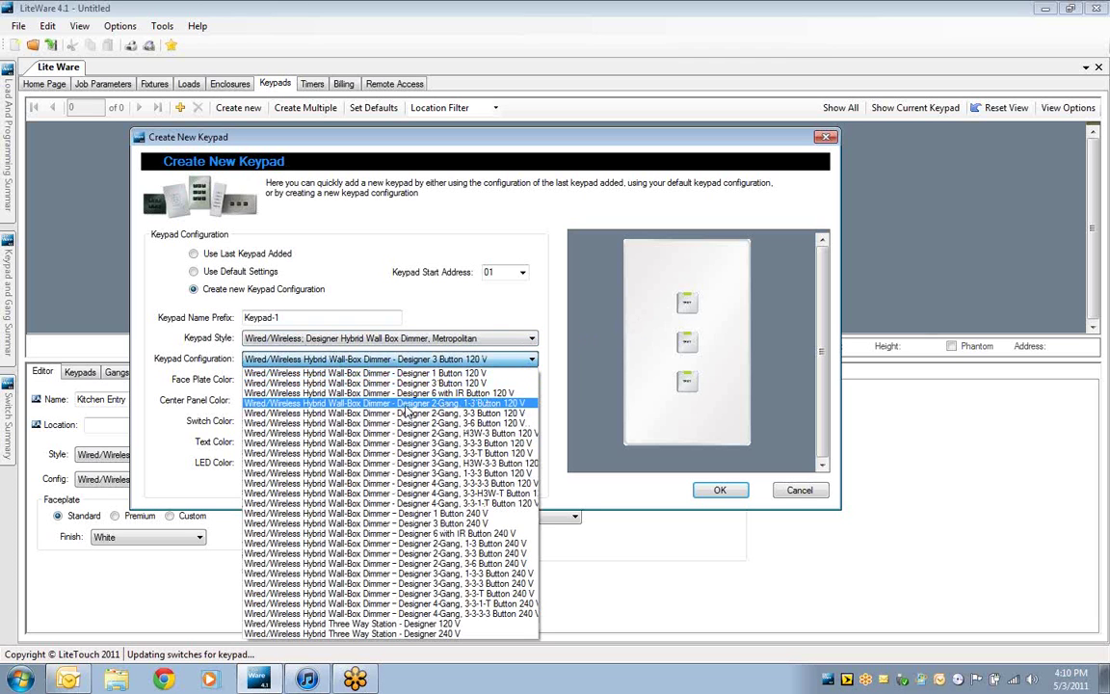
click(497, 405)
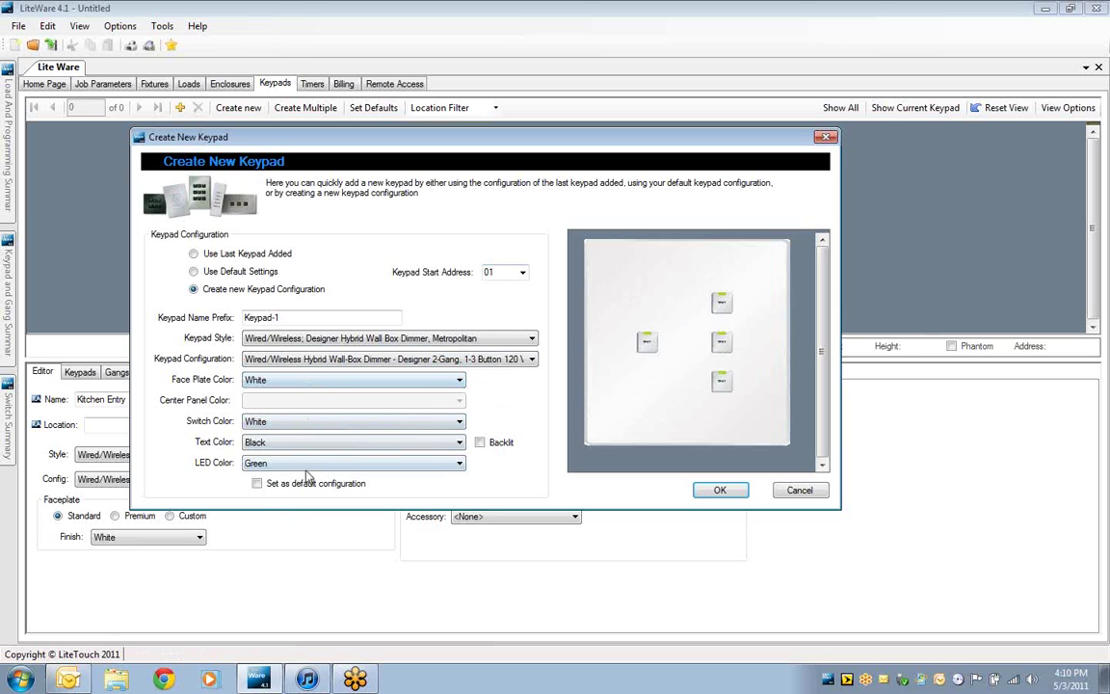
click(720, 491)
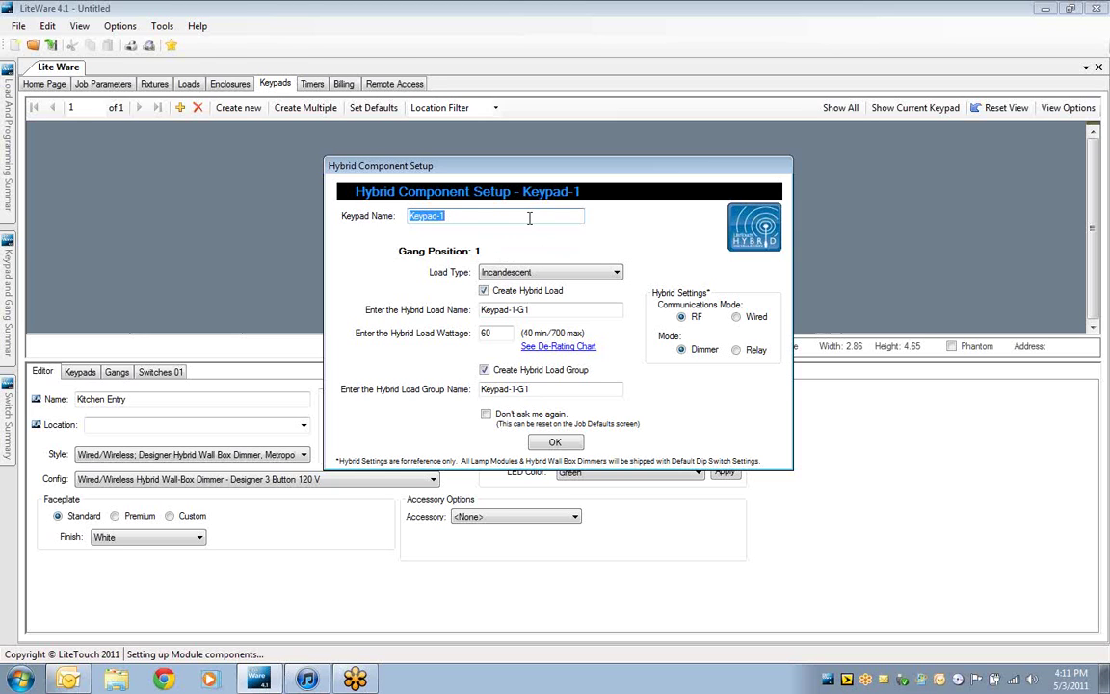
Step: Name the keypad Kitchen Entry and set gang 1's hybrid load to Kitchen Pendants with a wattage of 300
text(Kitchen Entry)
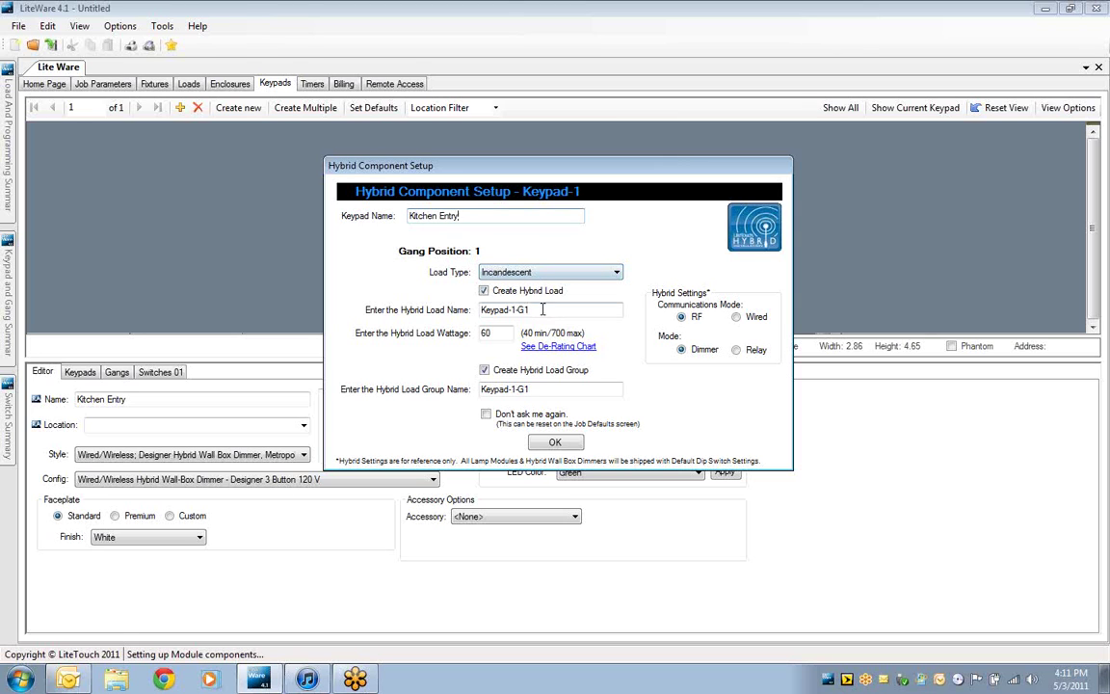
key(Tab)
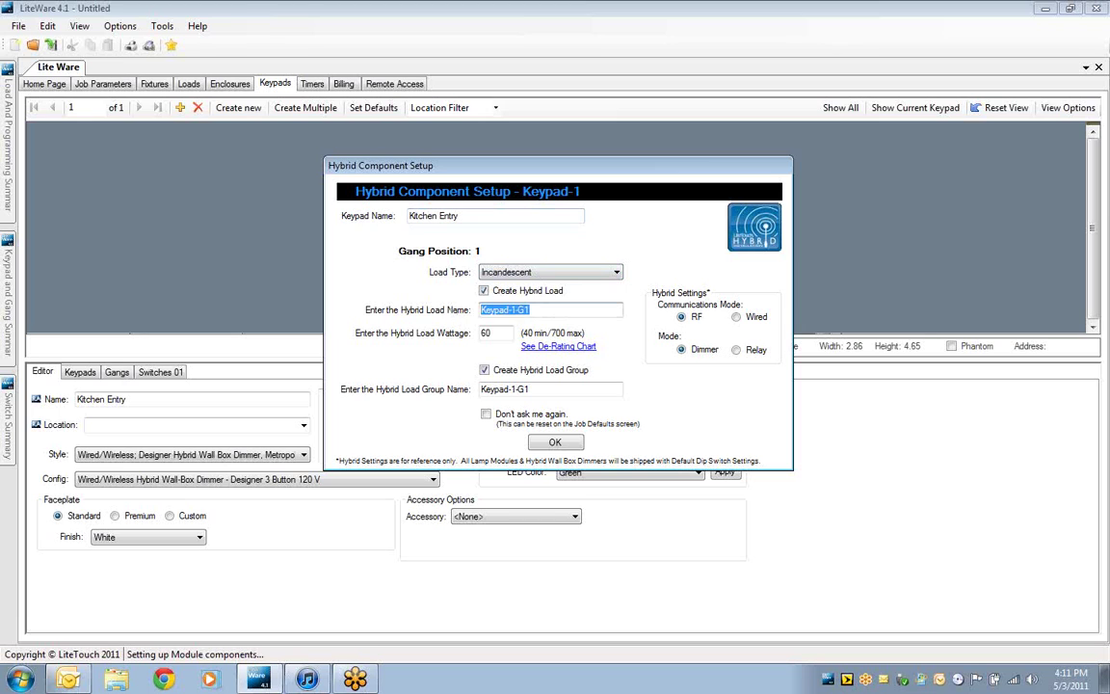
text(Kitcnen Pendants)
key(Tab)
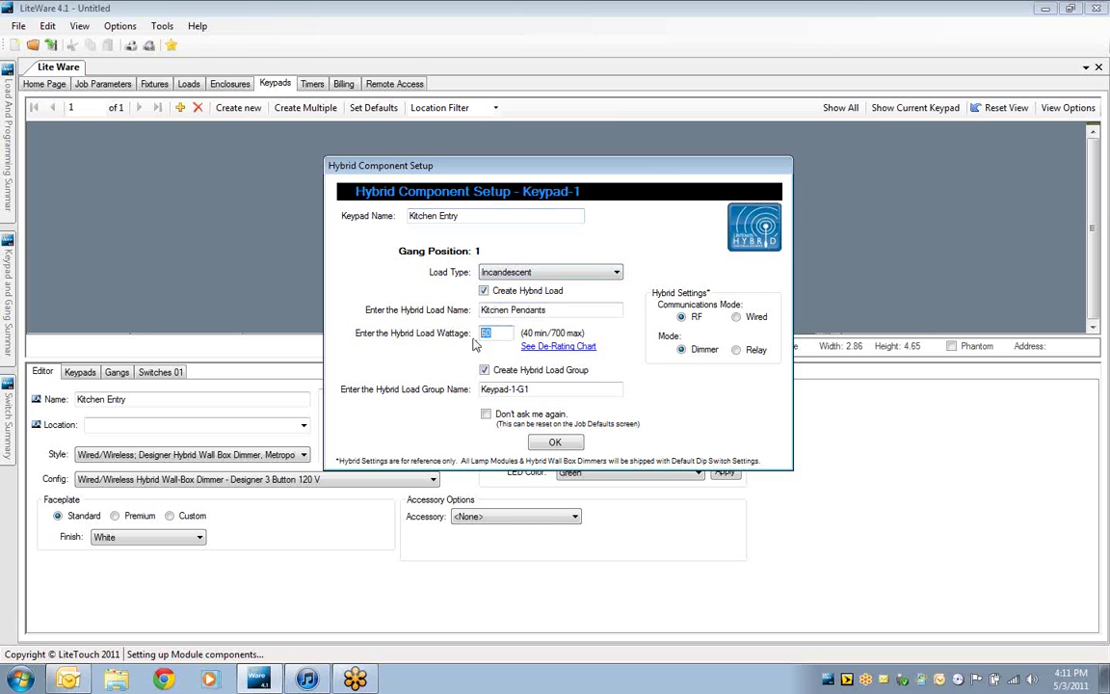
text(300)
double_click(486, 332)
Step: Examine the Hybrid Wall Box Dimmer de-rating chart sorted by hybrid module
click(555, 349)
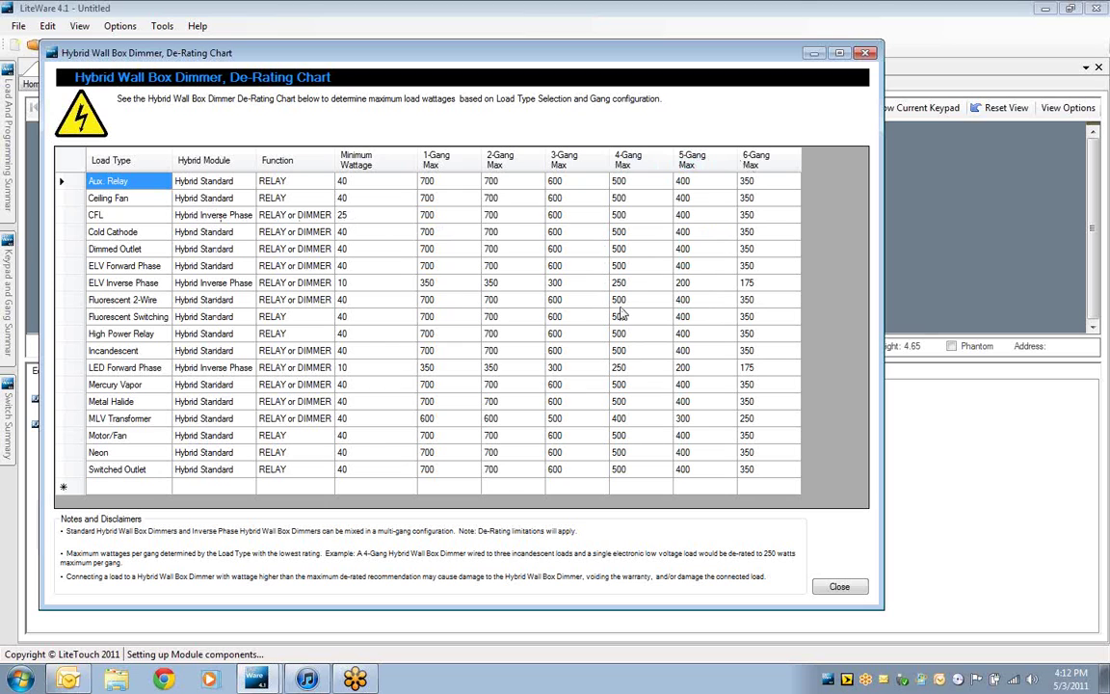
click(234, 162)
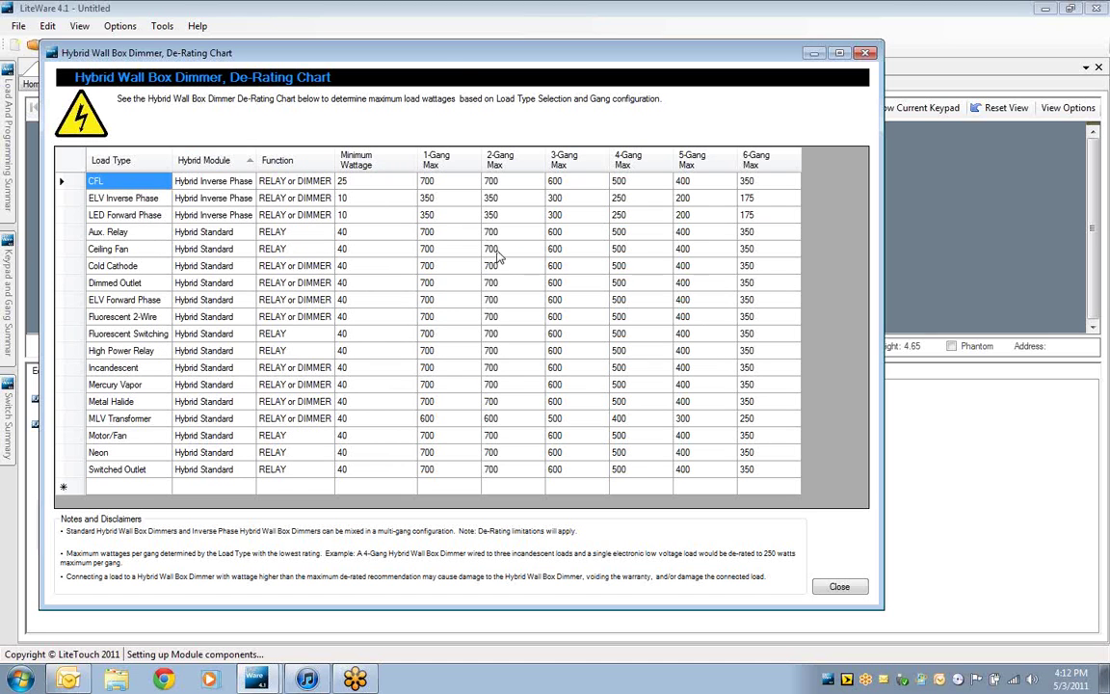
drag(446, 62, 524, 66)
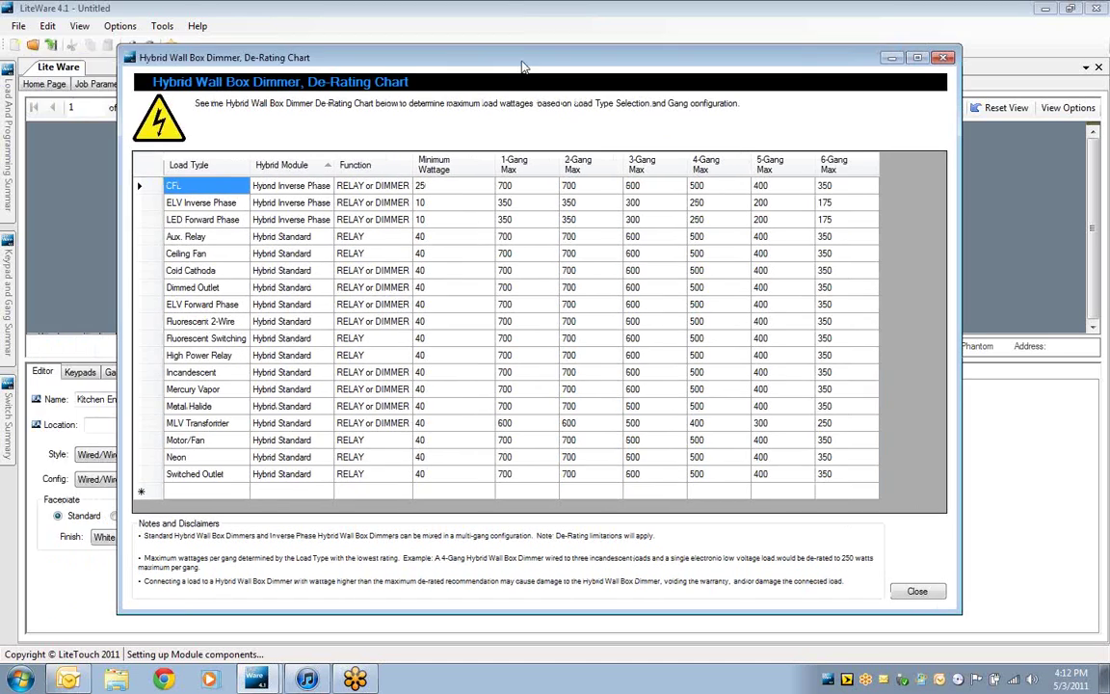
click(917, 592)
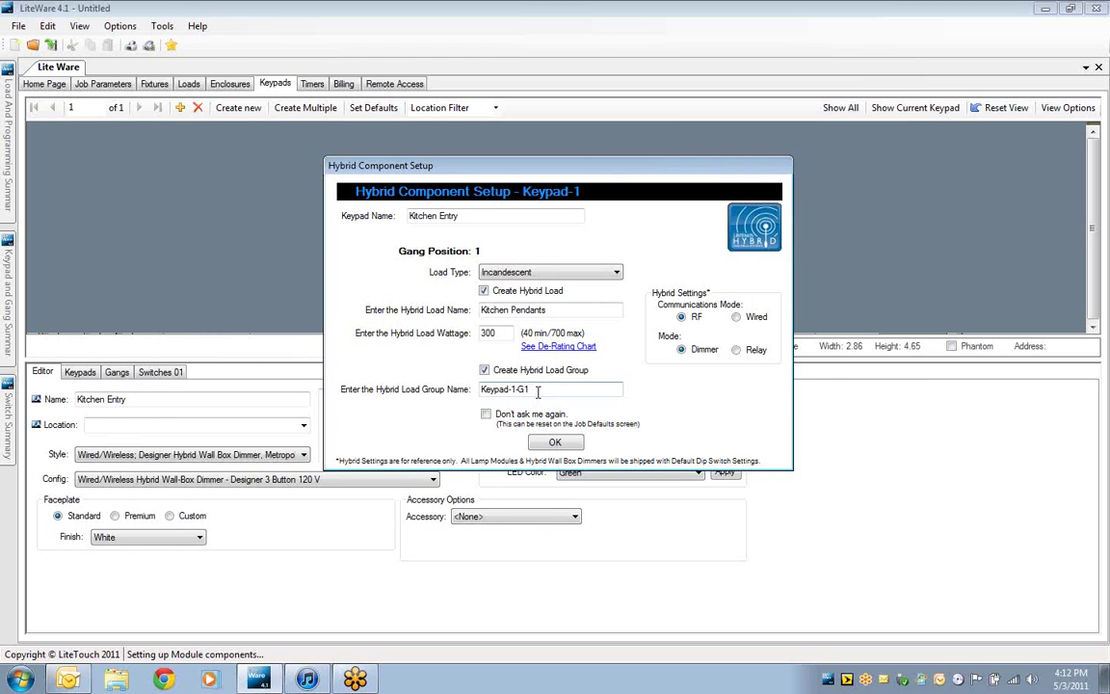
Step: Name the gang 1 hybrid load group Kitchen Pendants and accept the gang's setup
key(ctrl+a)
text(Kitchen Pendants)
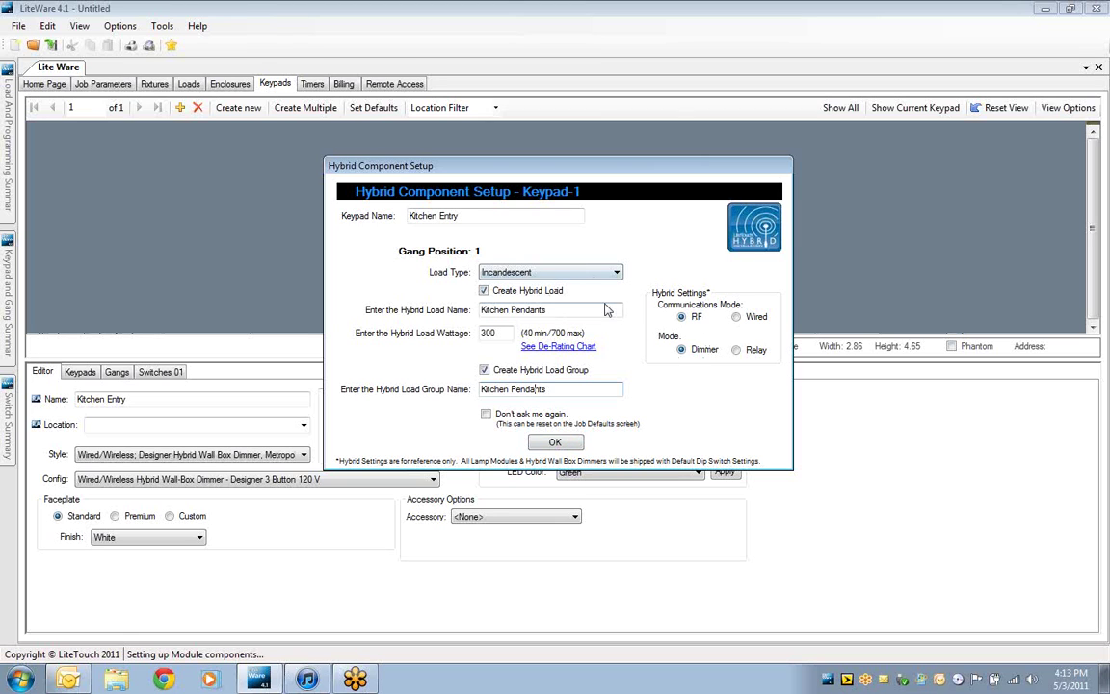
click(555, 444)
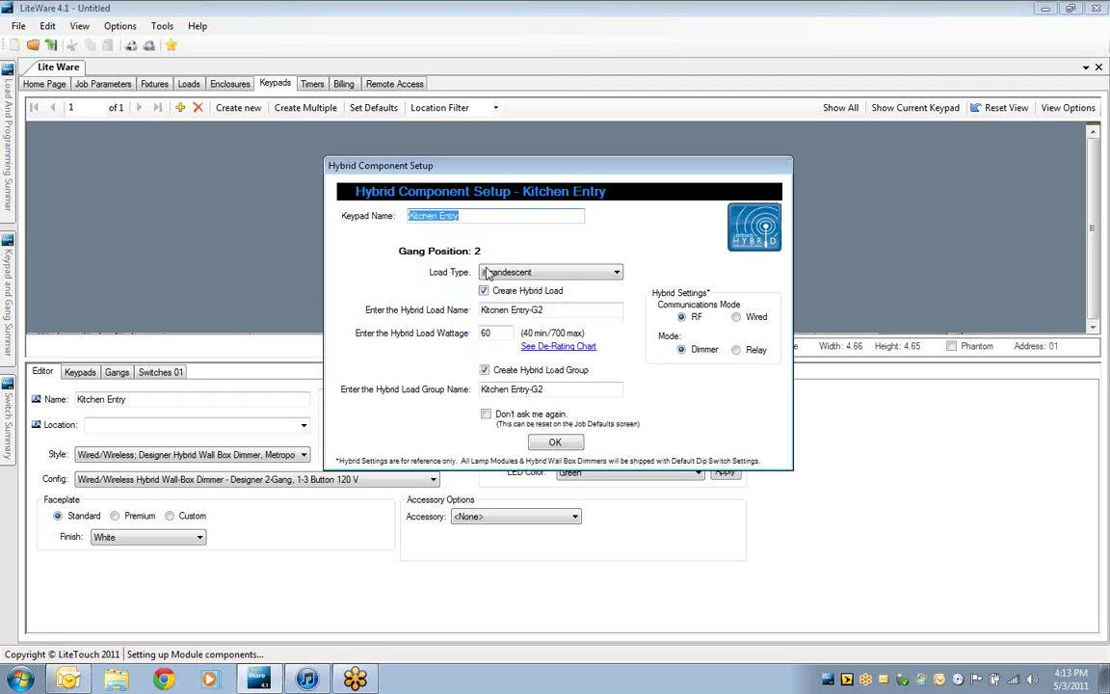
Step: Set gang 2's load type to ELV Inverse Phase, with the hybrid load named Kitchen Spots at 150 watts
click(614, 274)
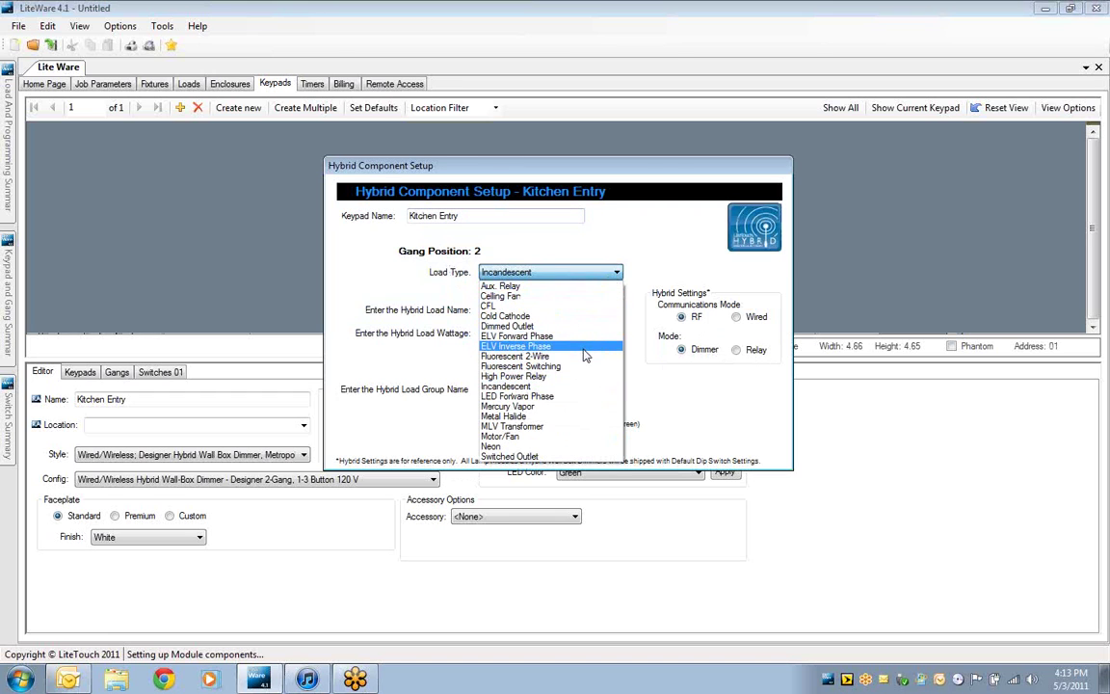
click(514, 349)
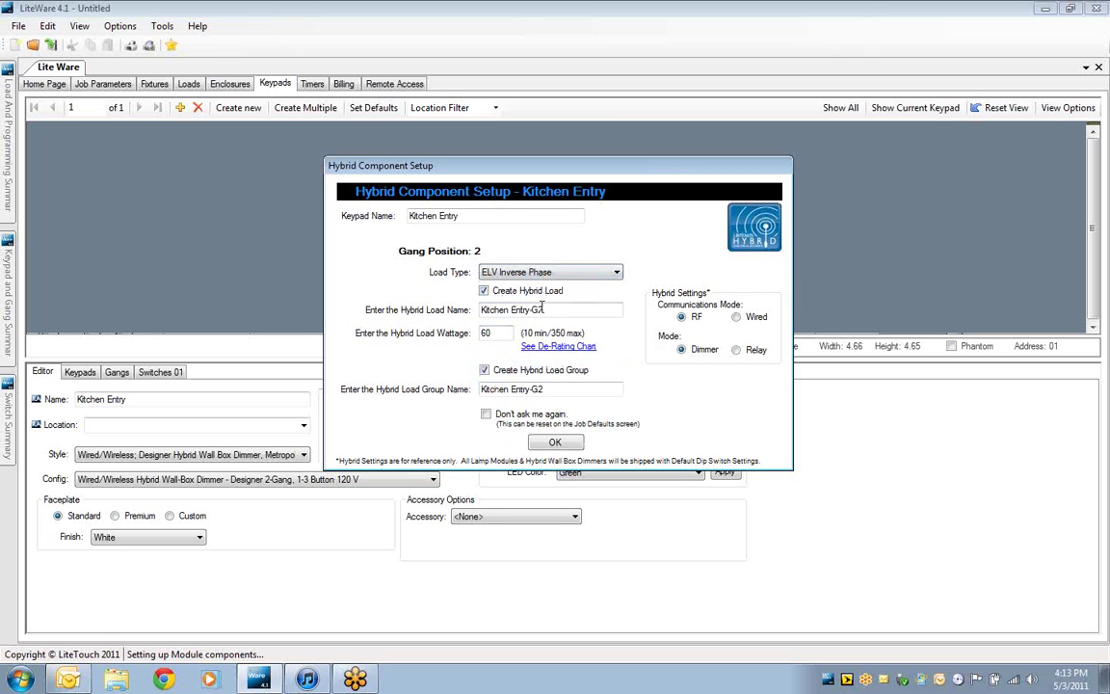
drag(542, 309, 479, 310)
text(Kit)
key(Tab)
Step: Consult the de-rating chart, and complete gang 2's setup with the hybrid load group named Kitchen Spots
click(547, 349)
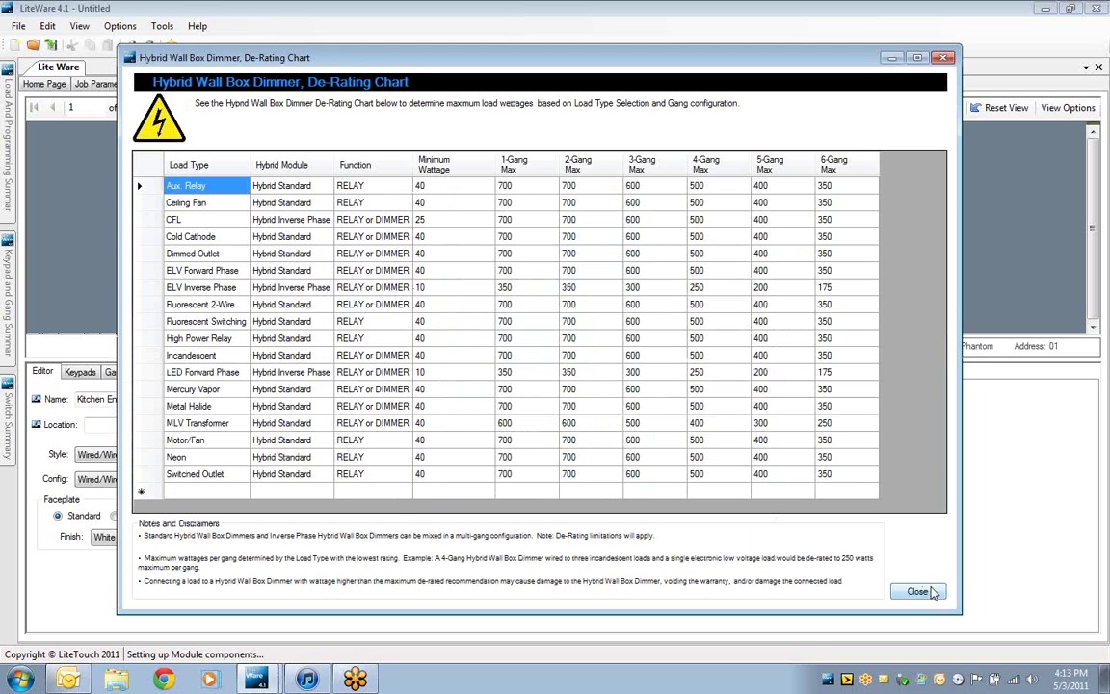
click(920, 591)
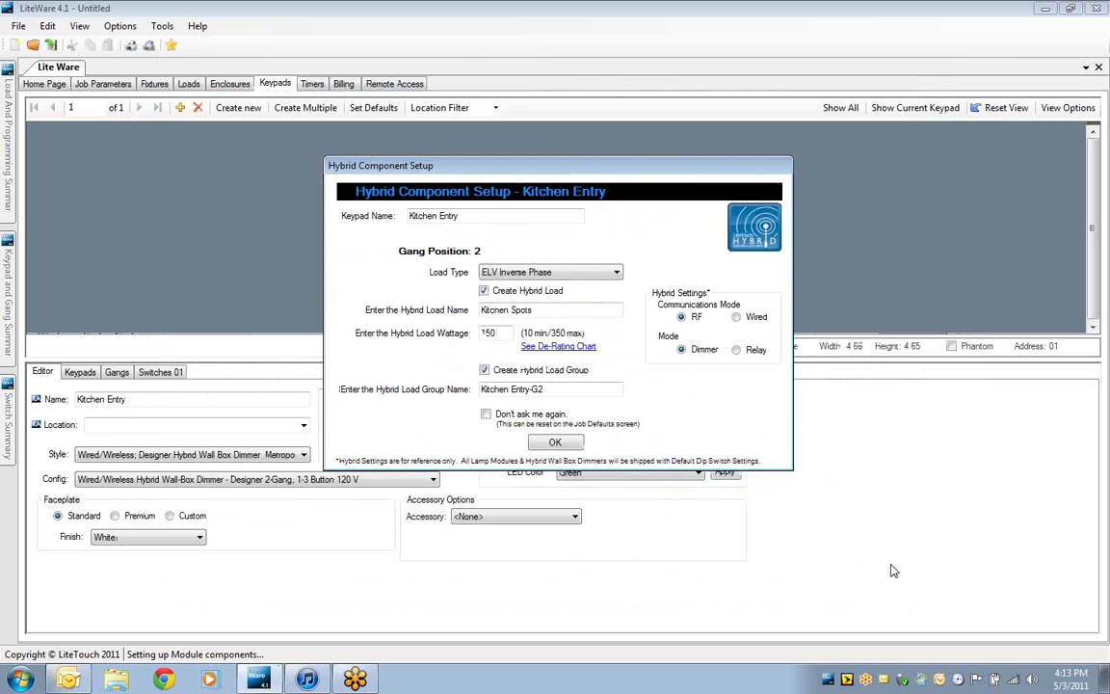
double_click(538, 389)
text(Spots)
click(555, 442)
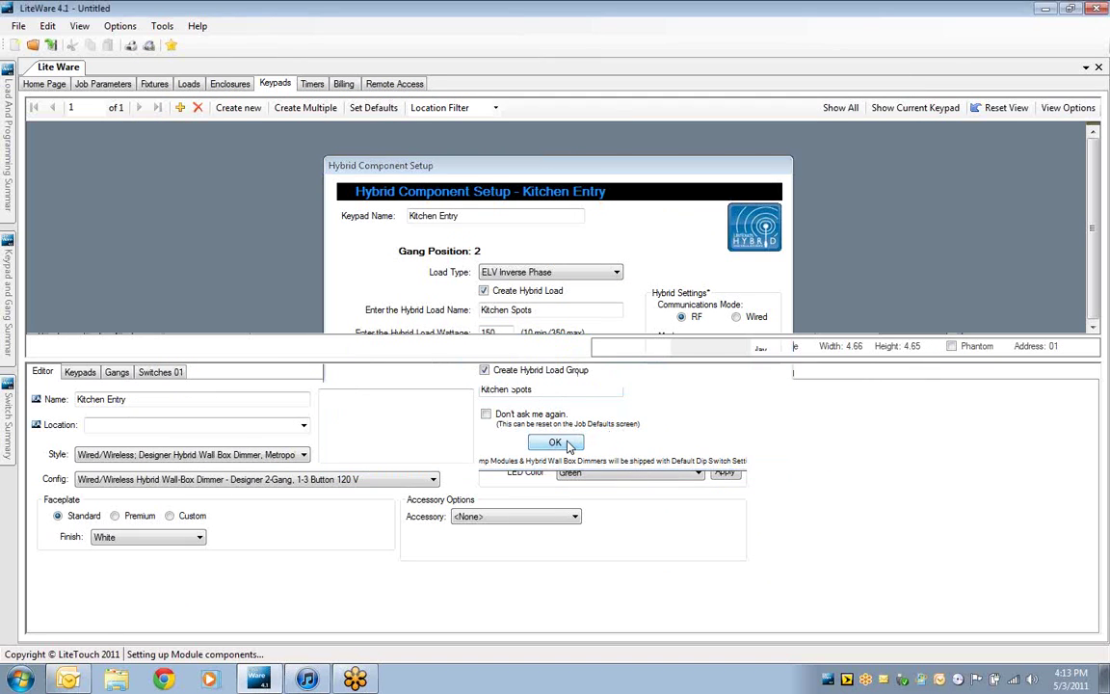
Step: Review the fixtures, loads and enclosure created for the Kitchen Entry keypad
click(158, 88)
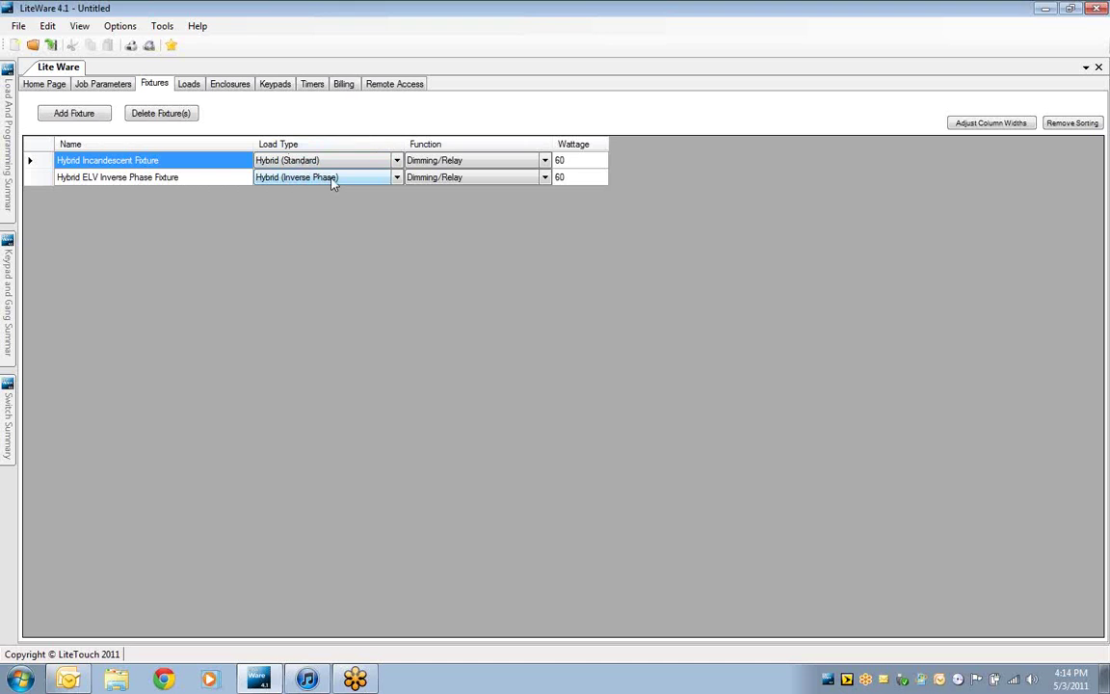
click(190, 85)
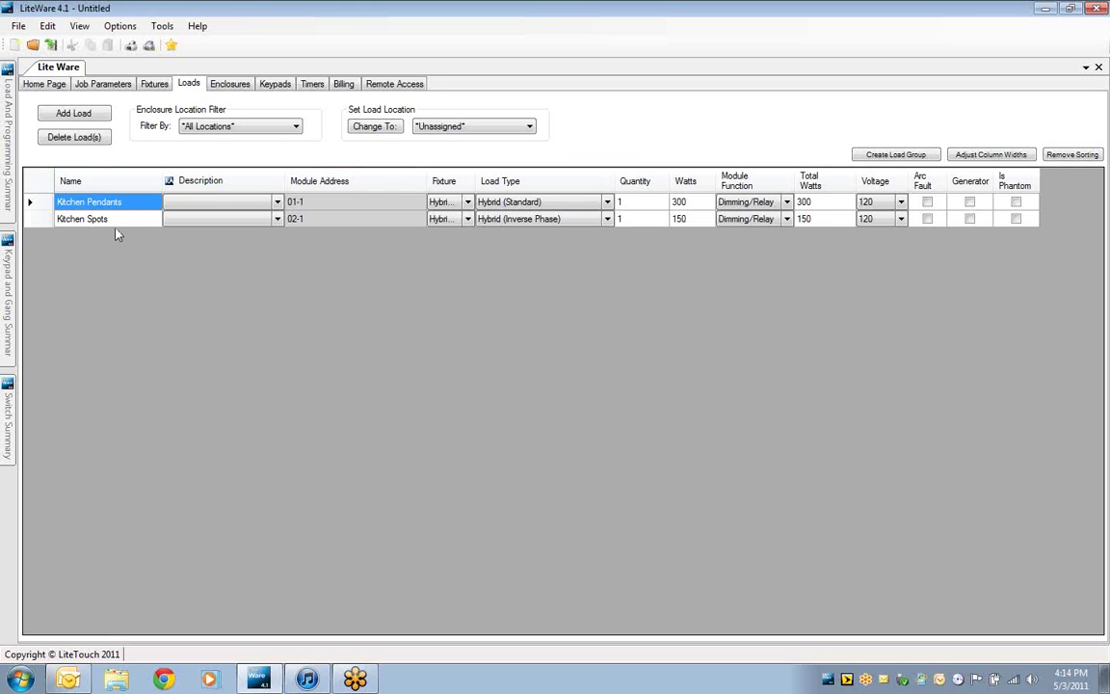
click(232, 86)
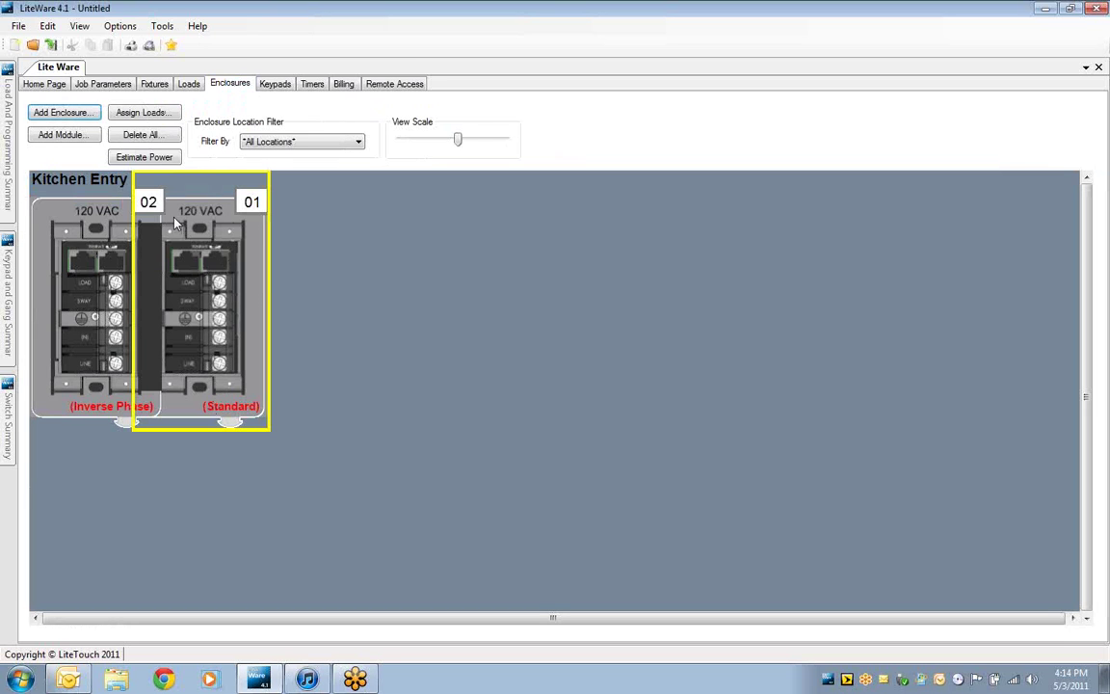
Step: Examine the load and power settings of standard module 01 in the Kitchen Entry enclosure, and return to the keypads
mouse_move(177, 227)
mouse_move(88, 304)
mouse_move(211, 287)
click(209, 280)
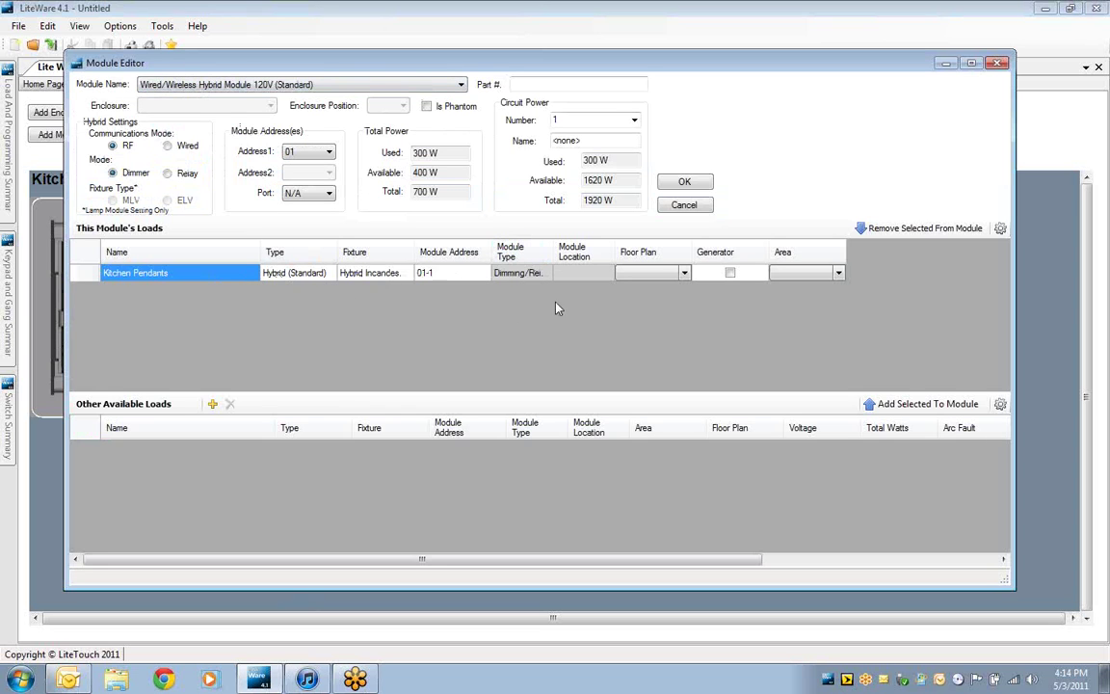
click(420, 279)
click(683, 182)
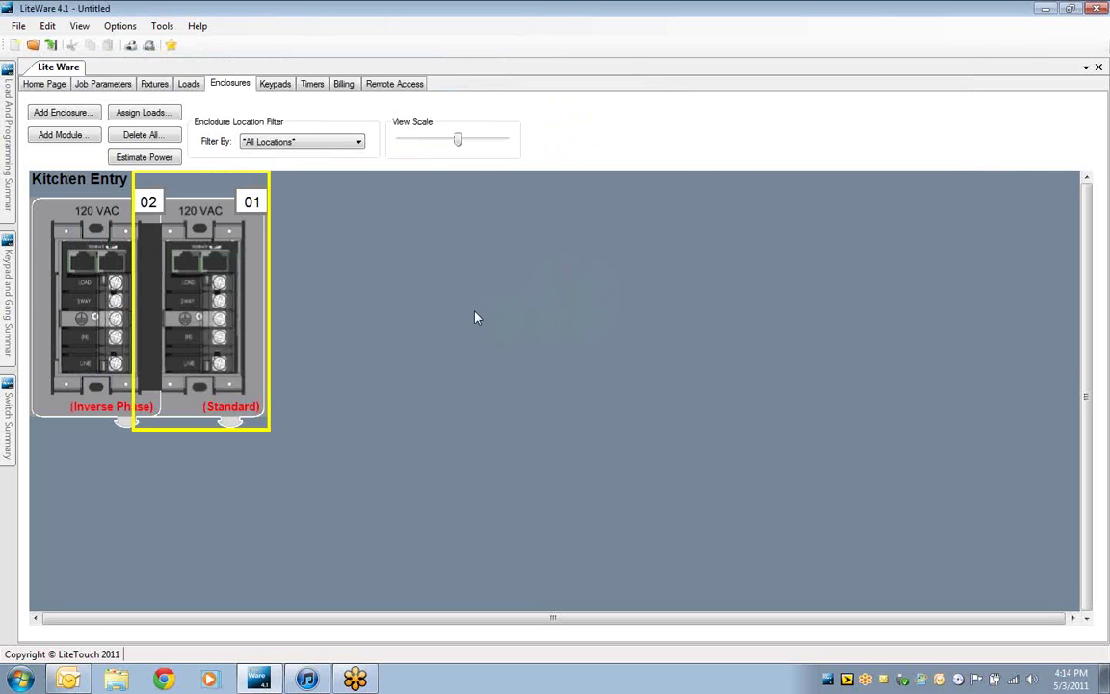
click(276, 85)
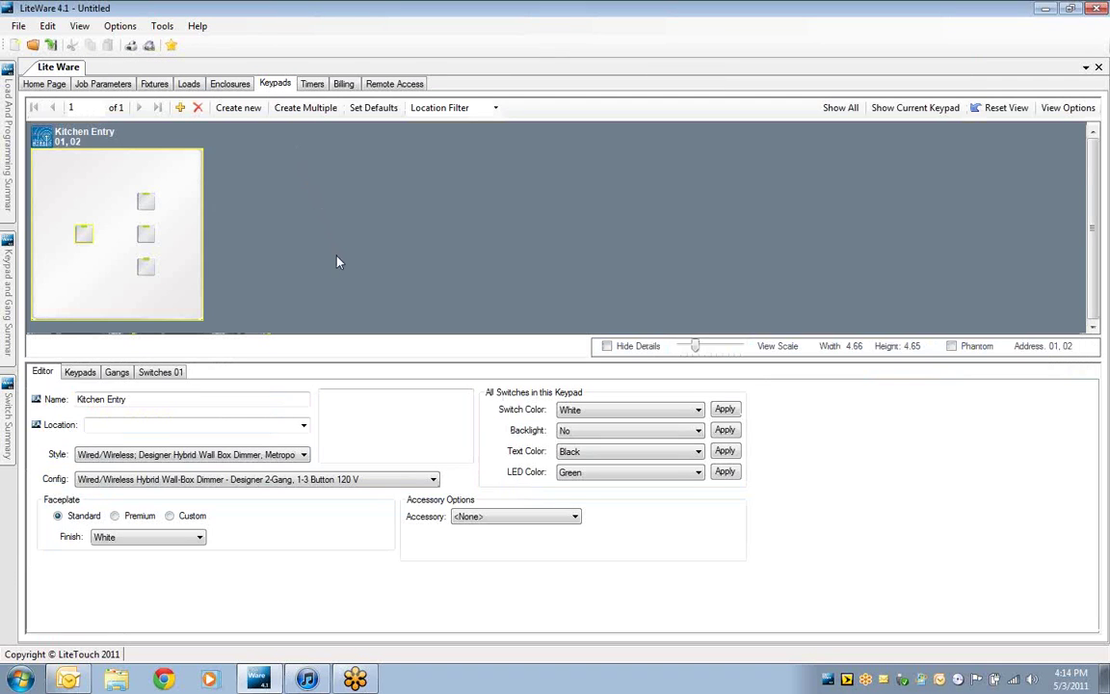